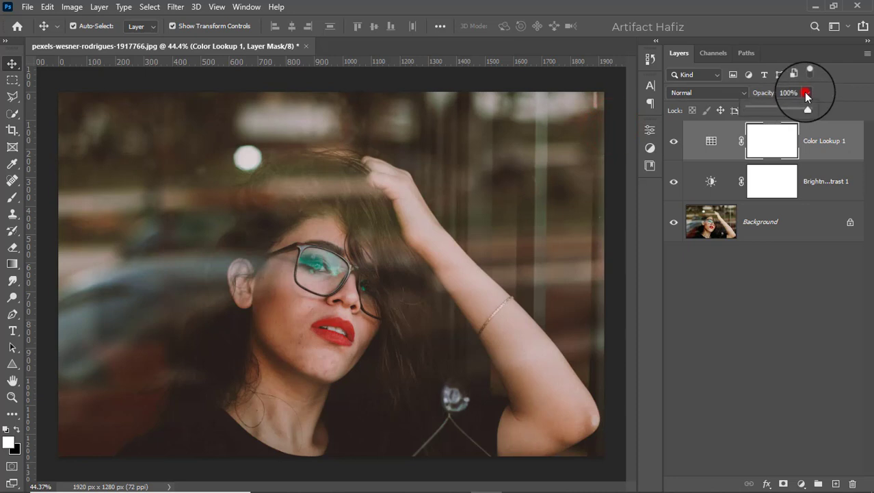
# Step: Set the Color Lookup layer's opacity to 16%, and add a Curves adjustment with a shadow anchor point and raised highlights
pyautogui.click(758, 110)
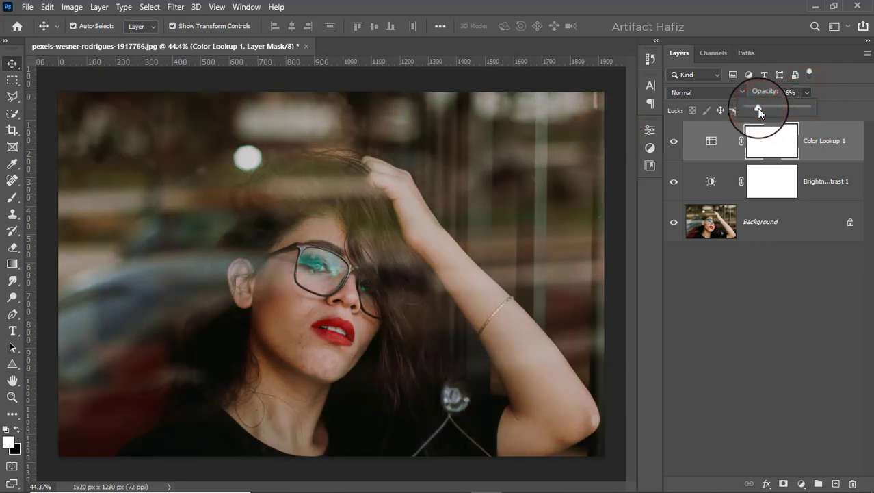
pyautogui.click(802, 482)
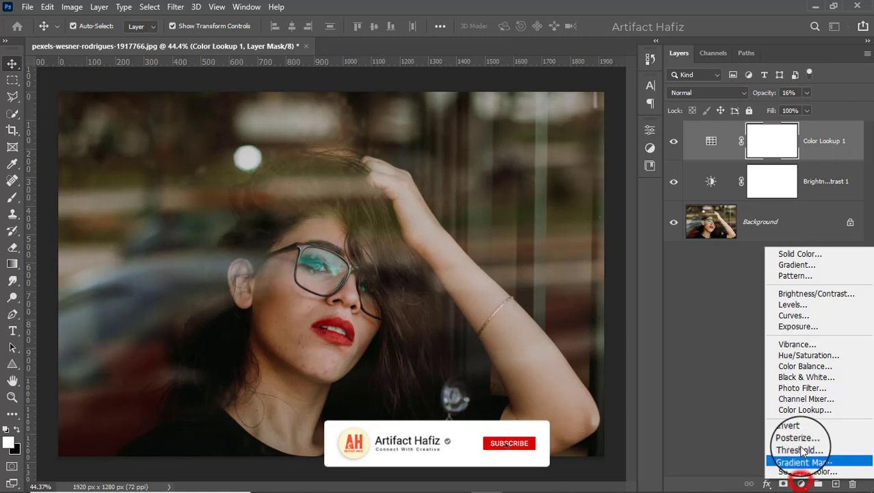
pyautogui.click(795, 313)
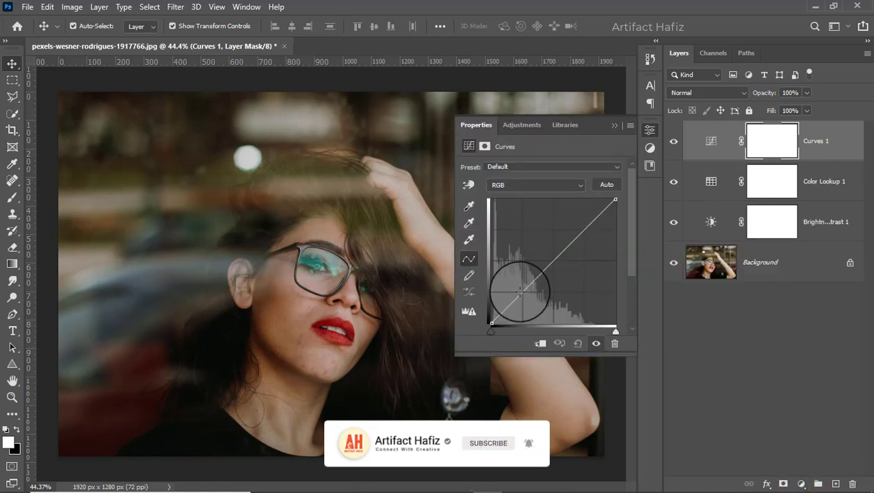
pyautogui.moveTo(520, 291); pyautogui.dragTo(523, 293)
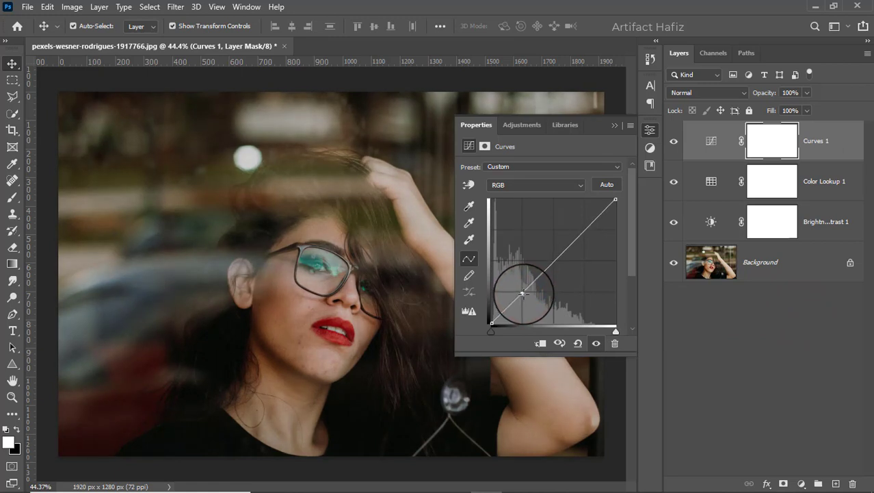
pyautogui.moveTo(586, 228); pyautogui.dragTo(581, 219)
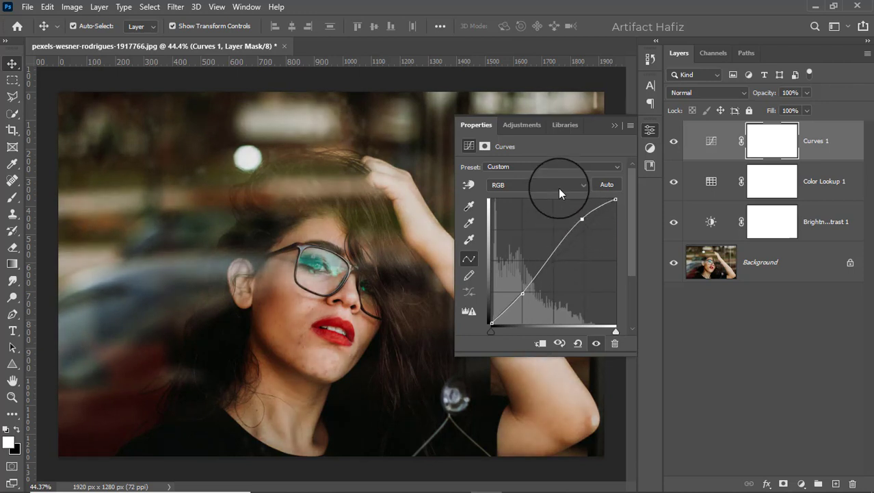
pyautogui.click(615, 126)
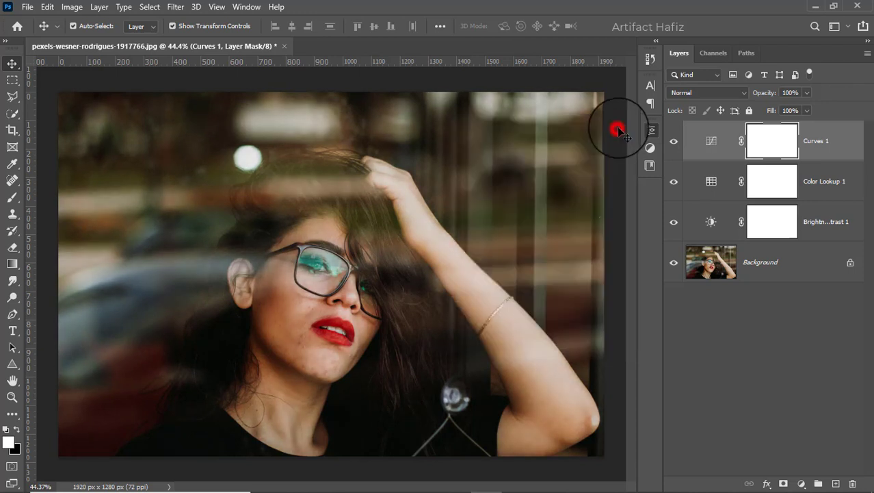
# Step: Add a second Color Lookup adjustment using the Soft_Warming.look 3D LUT and compare the image with and without it
pyautogui.click(801, 484)
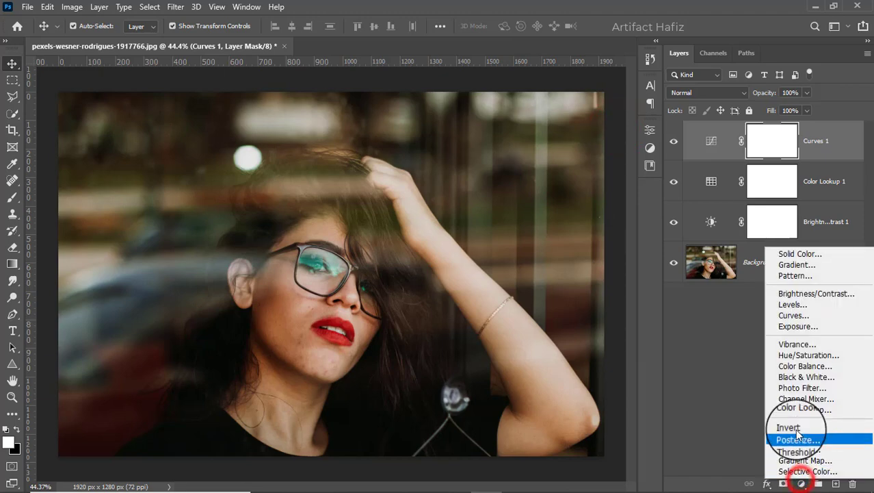
pyautogui.click(795, 411)
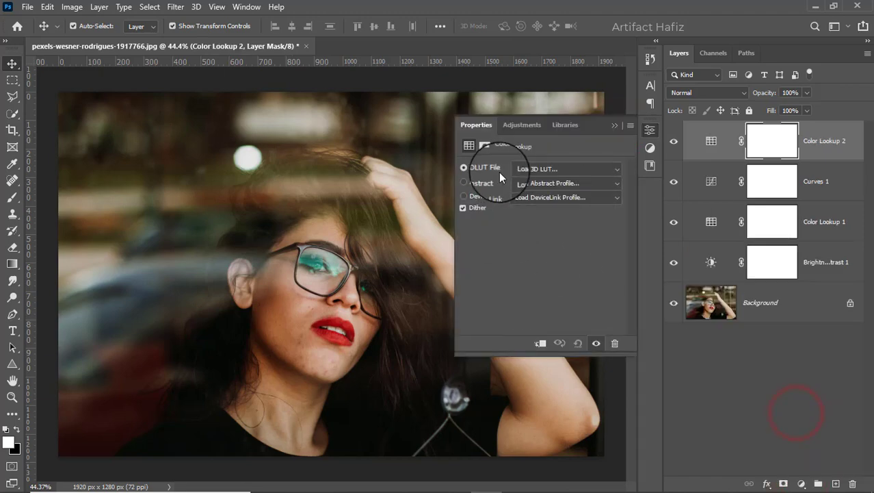
pyautogui.click(524, 169)
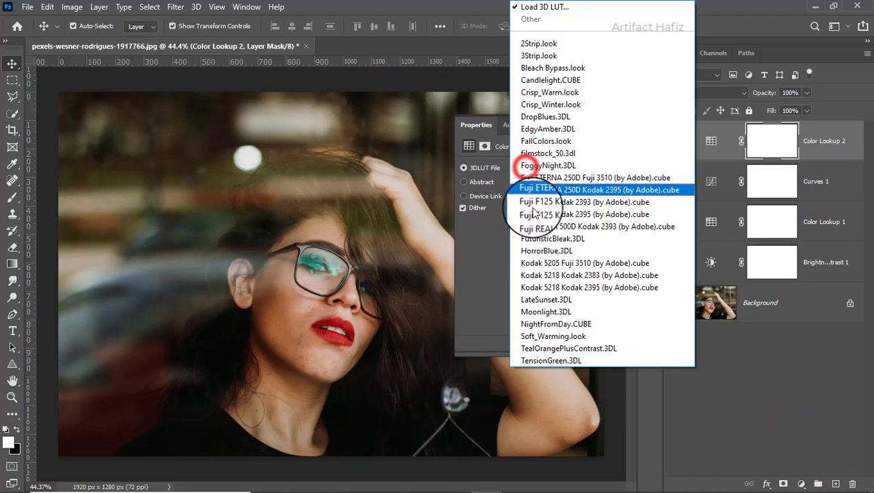
pyautogui.click(550, 336)
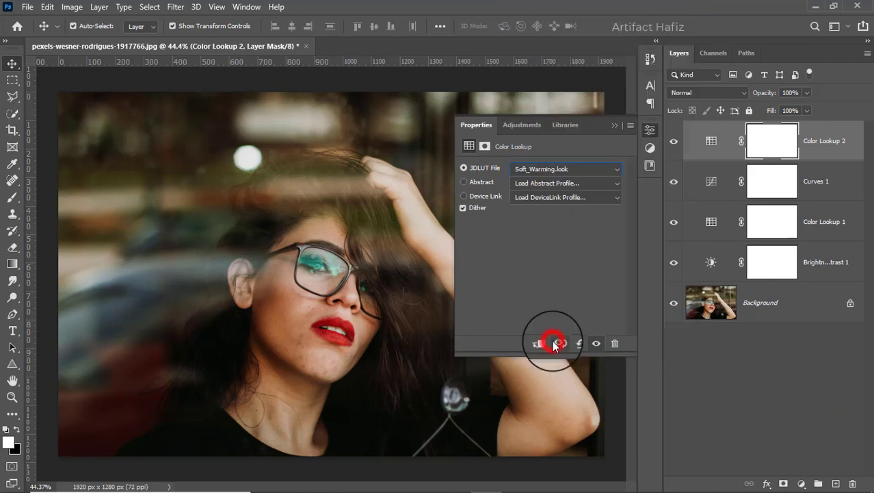
pyautogui.click(615, 126)
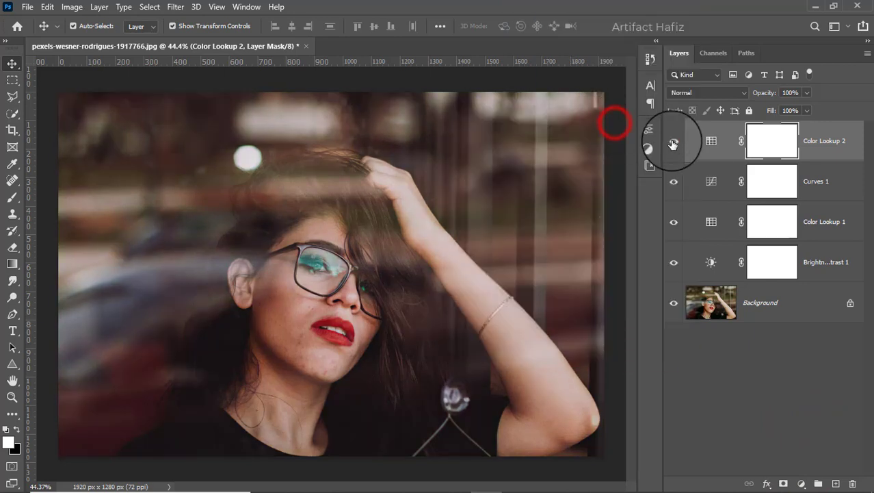
pyautogui.click(674, 141)
pyautogui.click(674, 141)
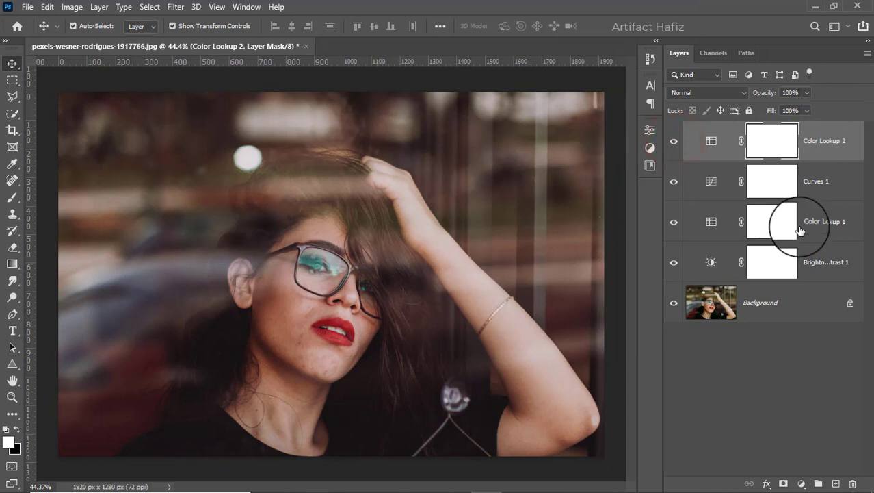
# Step: Add a Levels adjustment with the RGB input black point at 1 and the white point at 230
pyautogui.click(799, 483)
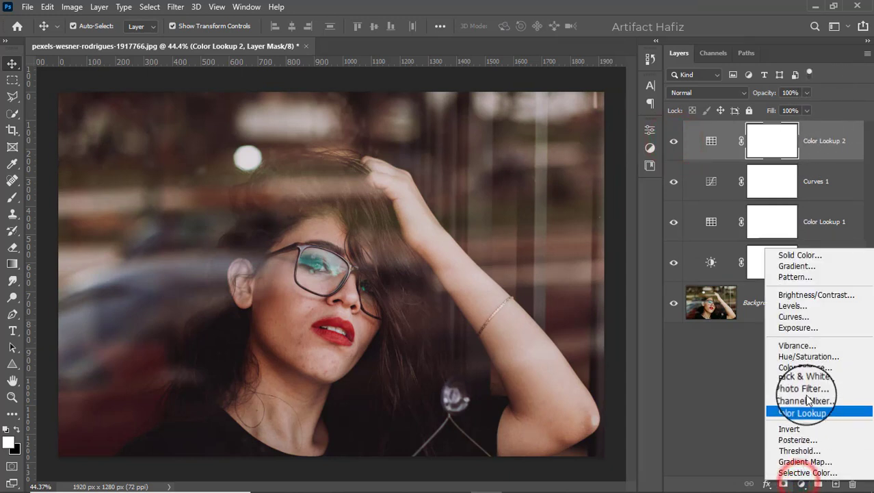
pyautogui.click(807, 307)
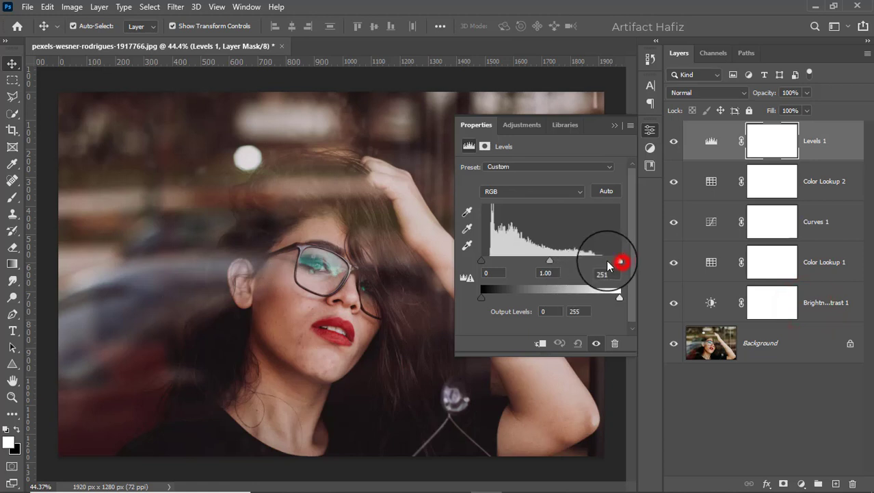
pyautogui.moveTo(606, 260); pyautogui.dragTo(605, 259)
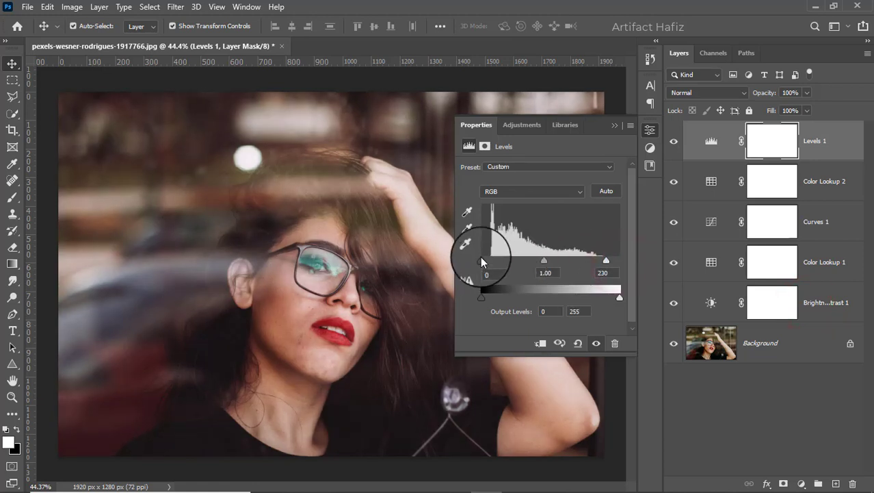
pyautogui.moveTo(482, 258); pyautogui.dragTo(484, 259)
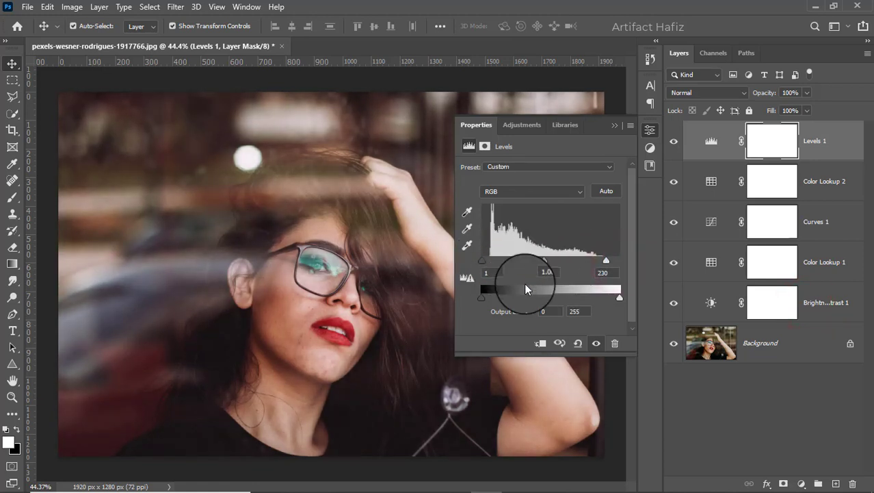
pyautogui.click(614, 126)
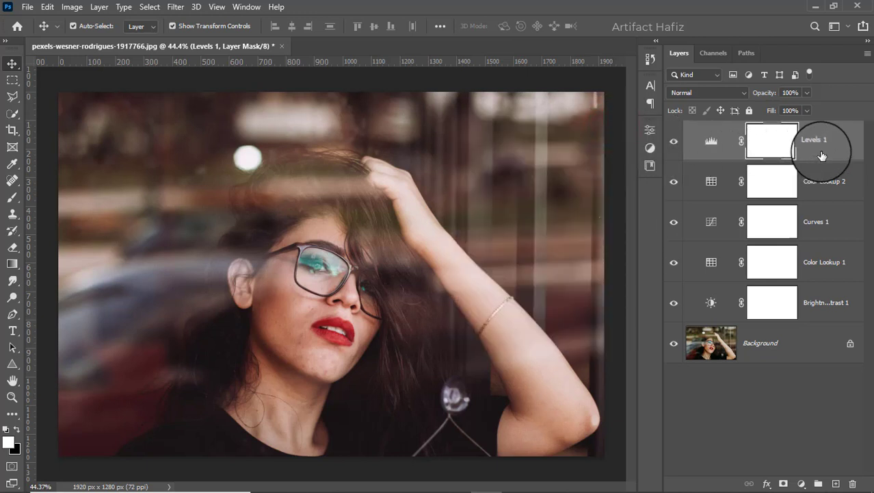
# Step: Stamp all visible layers into a new top layer and convert it for smart filters
pyautogui.hotkey('ctrl', 'alt', 'shift', 'e')
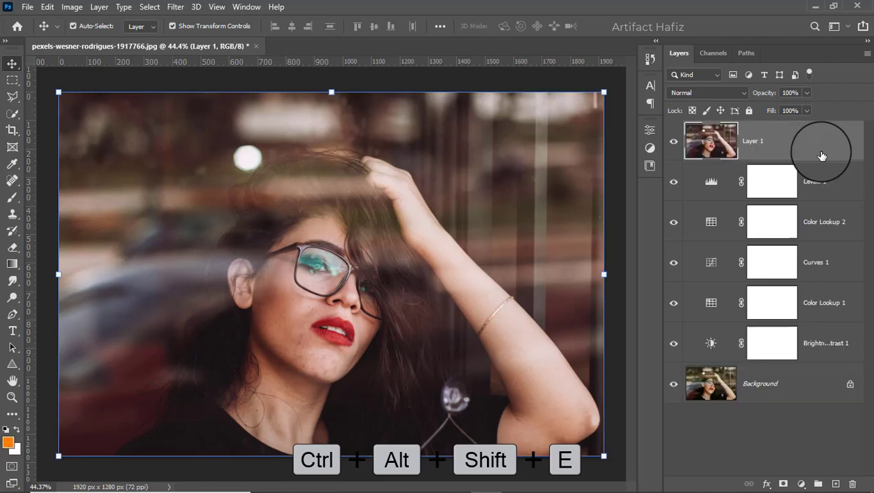
pyautogui.click(172, 7)
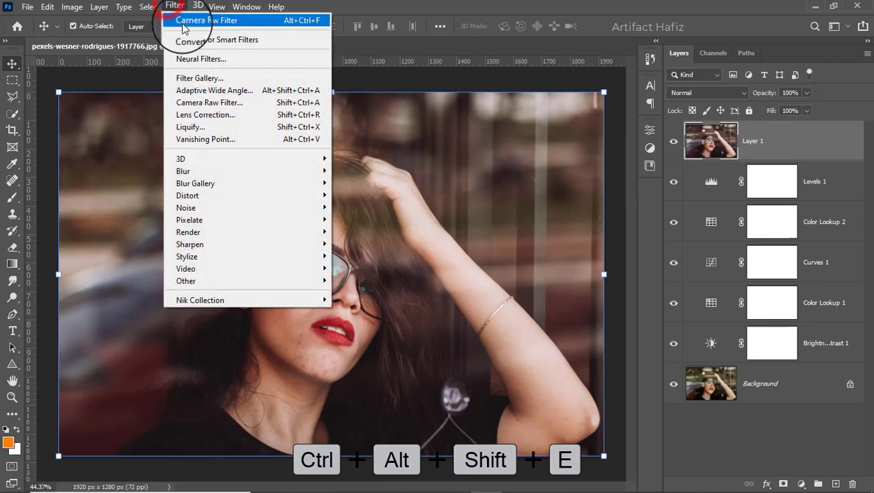
pyautogui.click(189, 40)
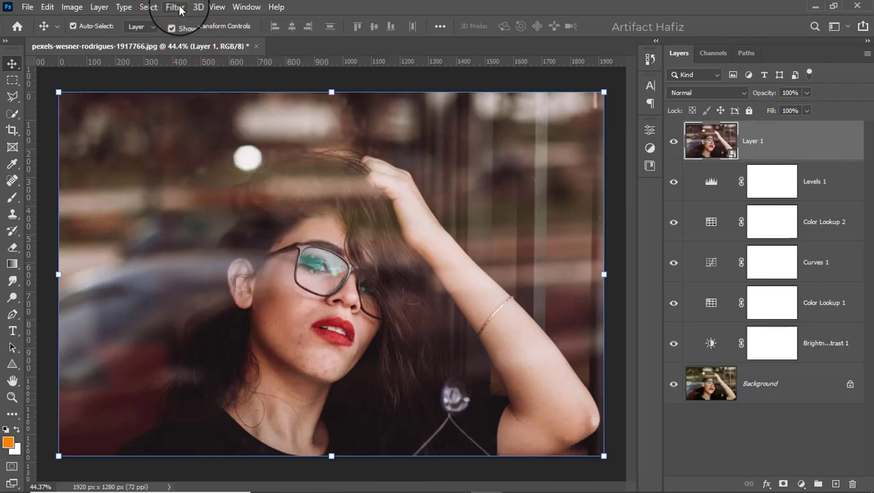
# Step: Apply Camera Raw tonal settings to the stamped layer: Exposure -0.15, Contrast +5, Highlights -46, Shadows +27, Whites +42 and Blacks +9
pyautogui.click(176, 6)
pyautogui.click(195, 102)
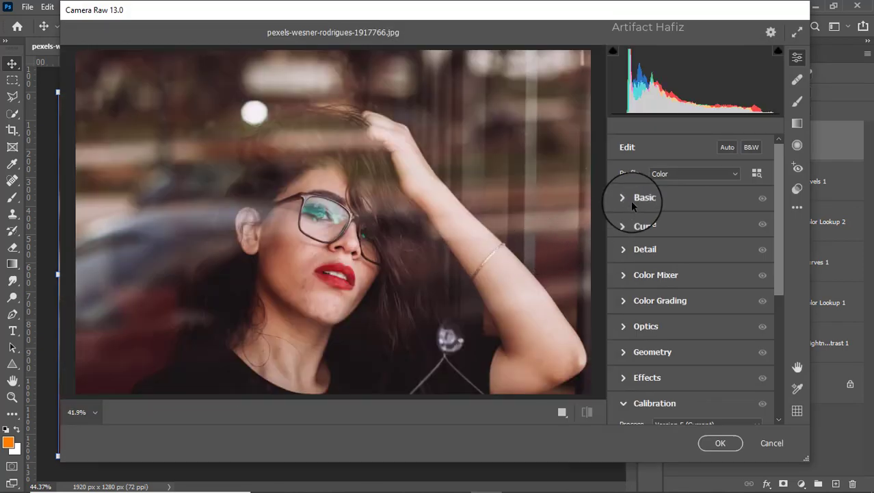
pyautogui.click(629, 199)
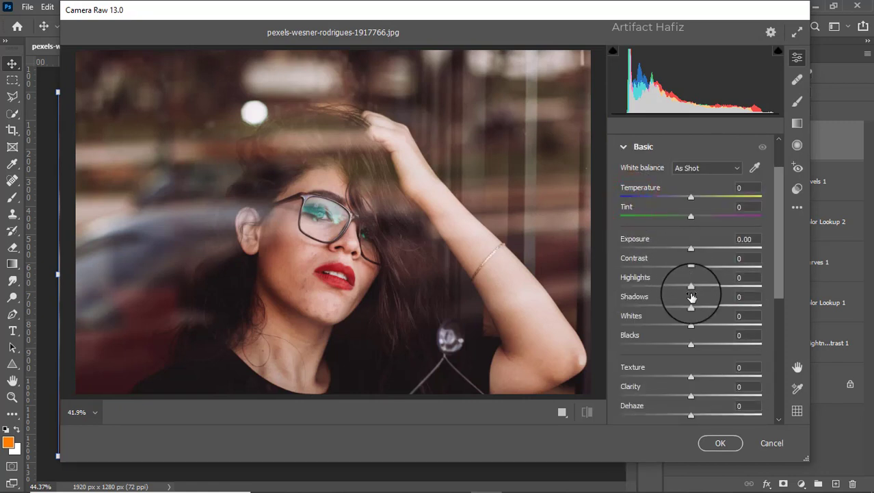
pyautogui.moveTo(691, 285); pyautogui.dragTo(722, 327)
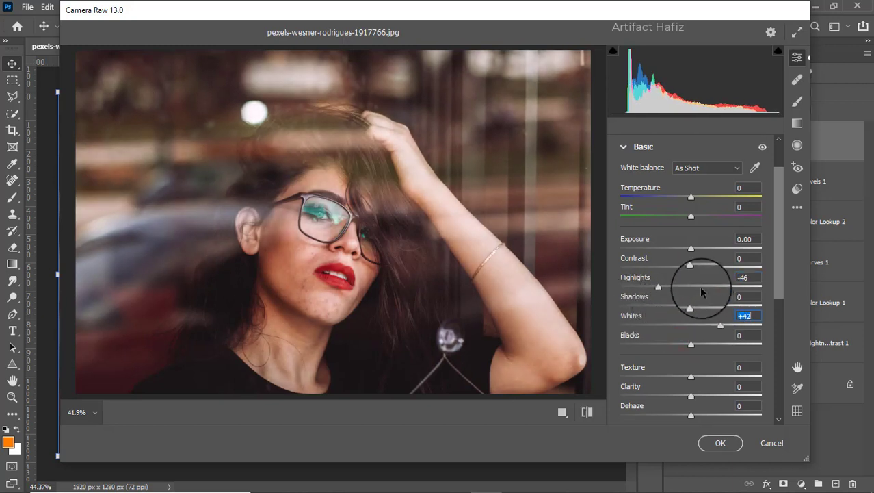
pyautogui.moveTo(691, 250); pyautogui.dragTo(693, 270)
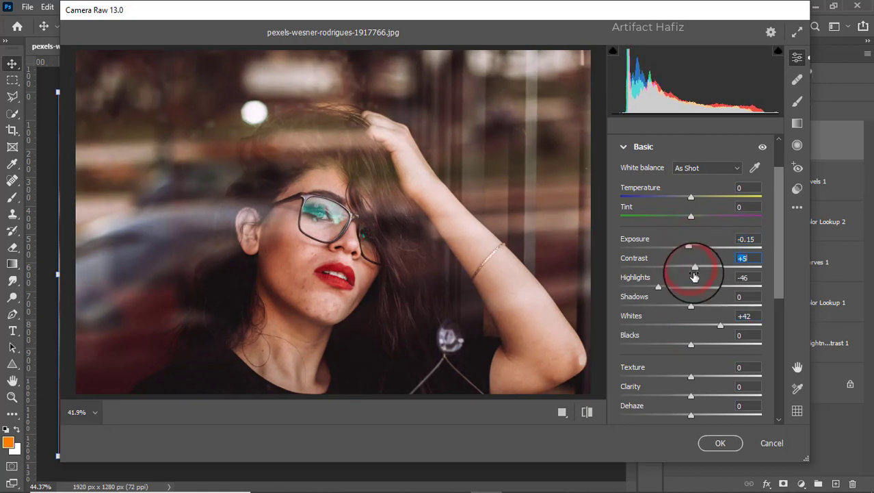
pyautogui.moveTo(691, 307); pyautogui.dragTo(710, 309)
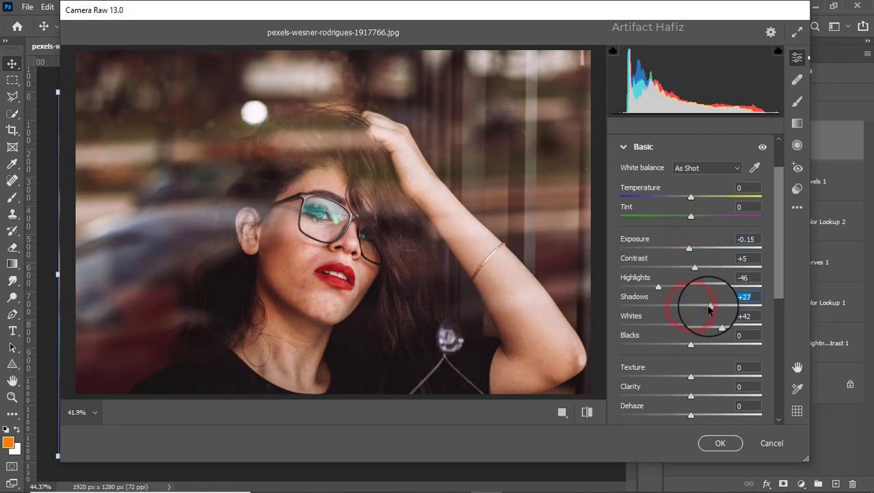
pyautogui.moveTo(691, 344); pyautogui.dragTo(698, 345)
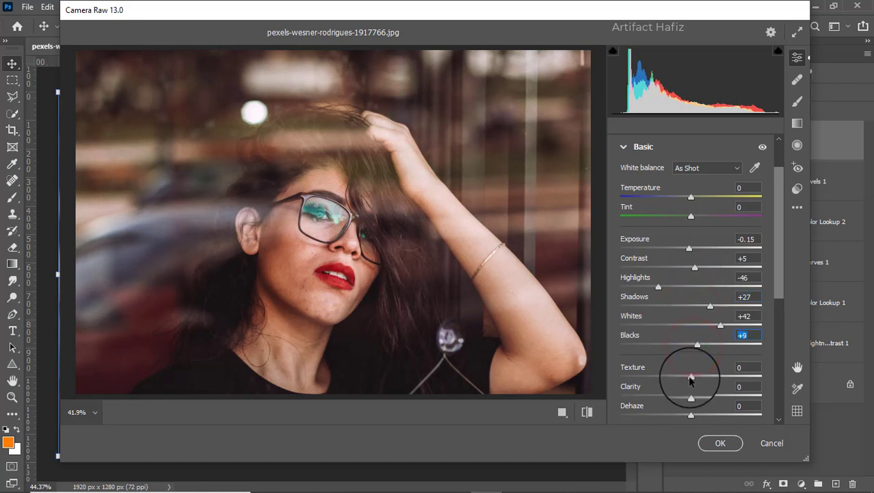
# Step: Set Texture to -4, Clarity to +5 and Dehaze to +4 in the Basic adjustments
pyautogui.moveTo(692, 377); pyautogui.dragTo(700, 401)
pyautogui.scroll(-3, 703, 337)
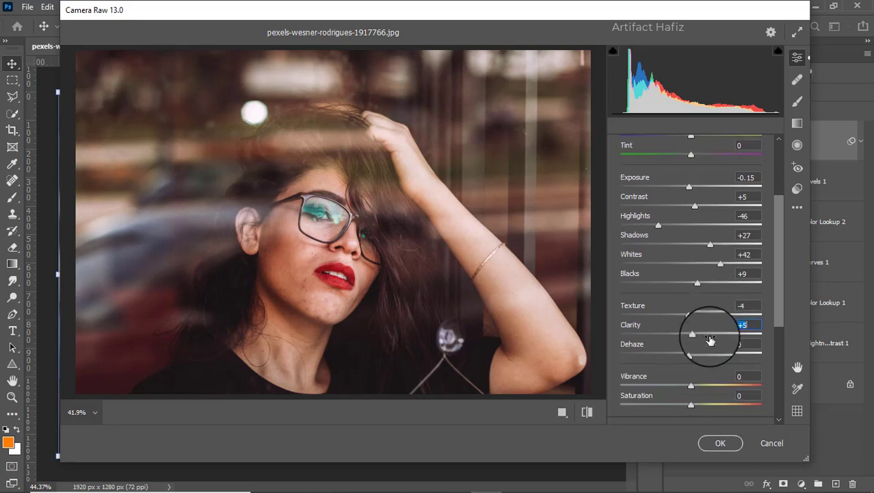
pyautogui.scroll(-3, 688, 315)
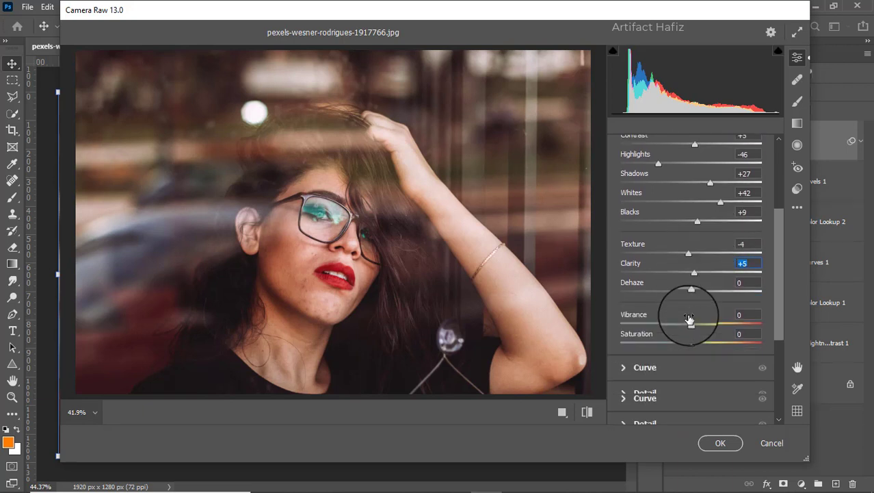
pyautogui.moveTo(691, 293); pyautogui.dragTo(694, 293)
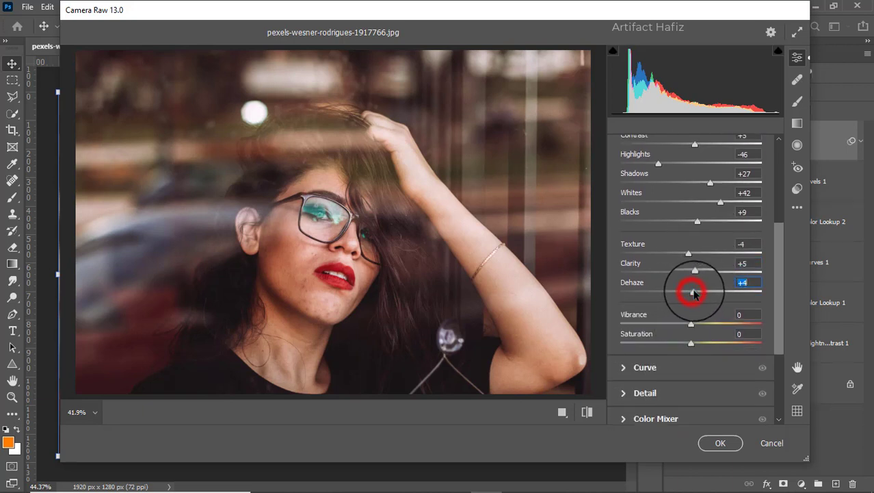
# Step: Raise the black point of the blue channel's point curve to an output of 3
pyautogui.click(658, 368)
pyautogui.click(717, 187)
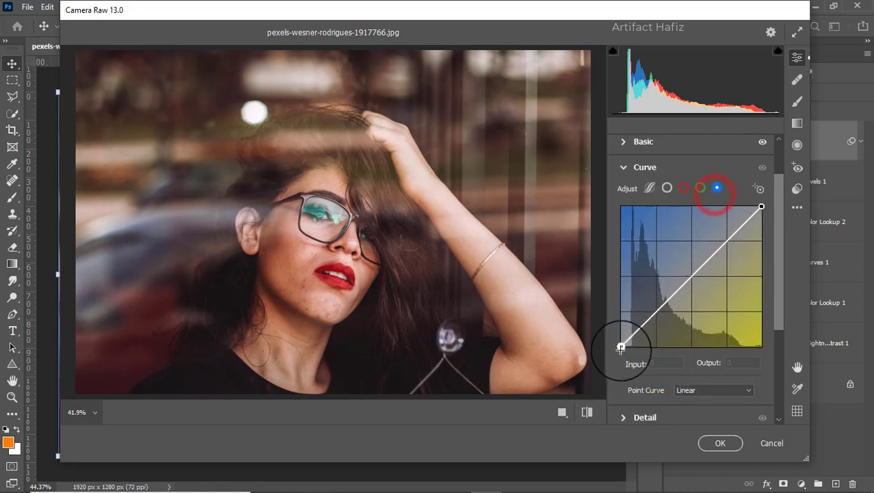
pyautogui.moveTo(620, 347); pyautogui.dragTo(622, 343)
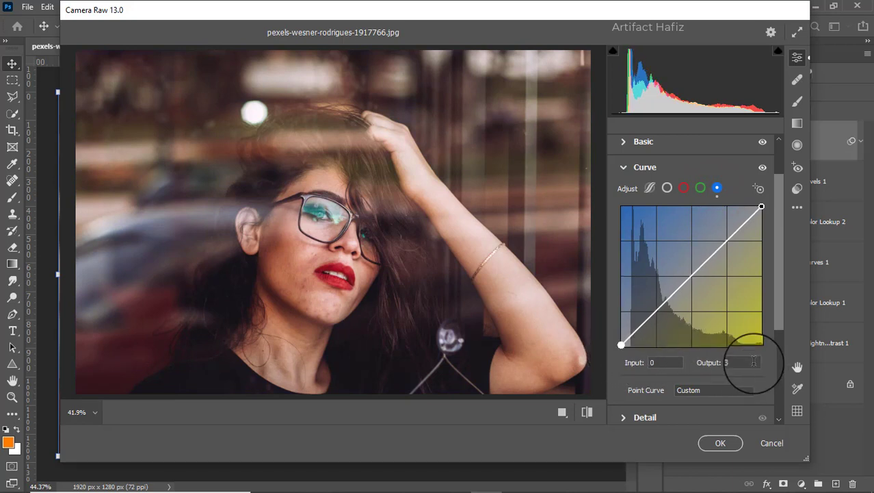
# Step: Set the Detail adjustments to Sharpening 14, Noise Reduction 12 and Color Noise Reduction 10
pyautogui.scroll(-3, 746, 362)
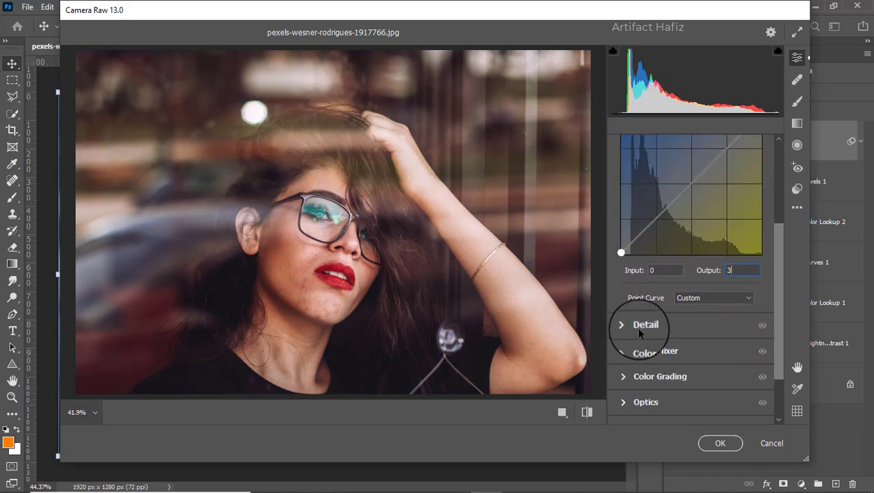
pyautogui.click(640, 325)
pyautogui.moveTo(621, 279); pyautogui.dragTo(631, 280)
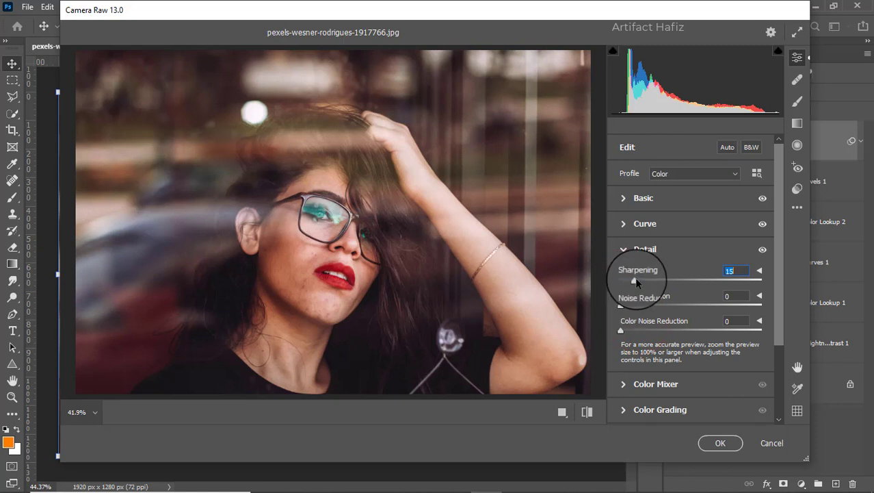
pyautogui.moveTo(620, 304); pyautogui.dragTo(636, 308)
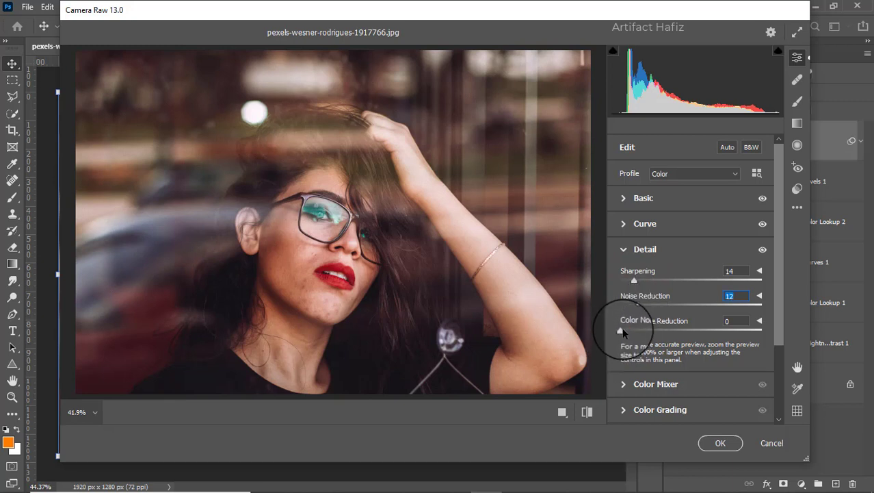
pyautogui.moveTo(641, 334); pyautogui.dragTo(638, 336)
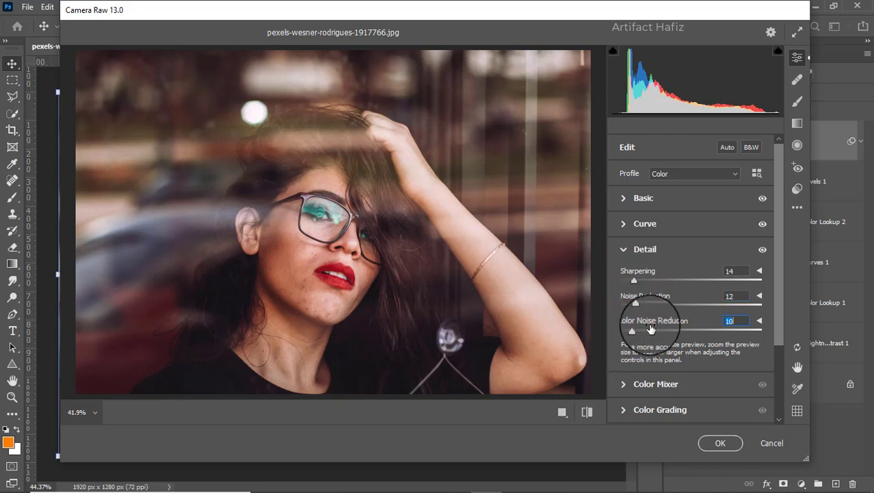
# Step: Set the Color Mixer saturation to Reds -15, Yellows +11, Greens +11, Aquas +14, Blues +19, Purples +8 and Magentas +8
pyautogui.scroll(-4, 649, 322)
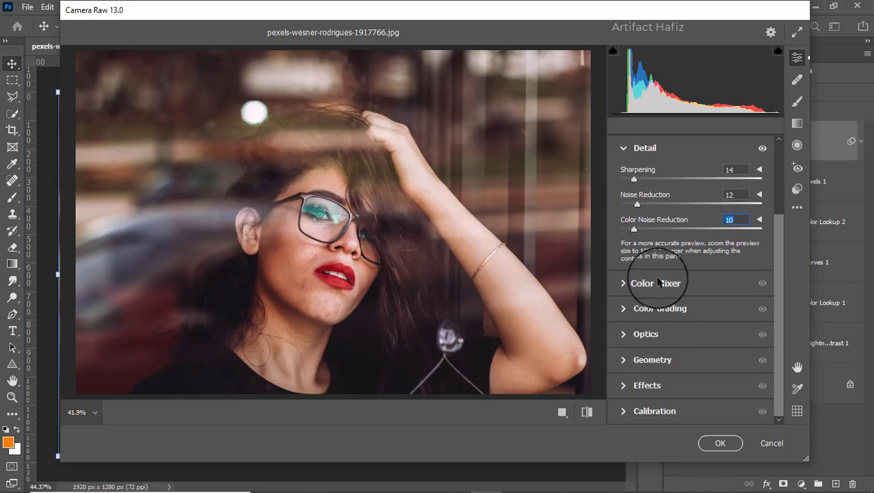
pyautogui.click(658, 283)
pyautogui.click(656, 217)
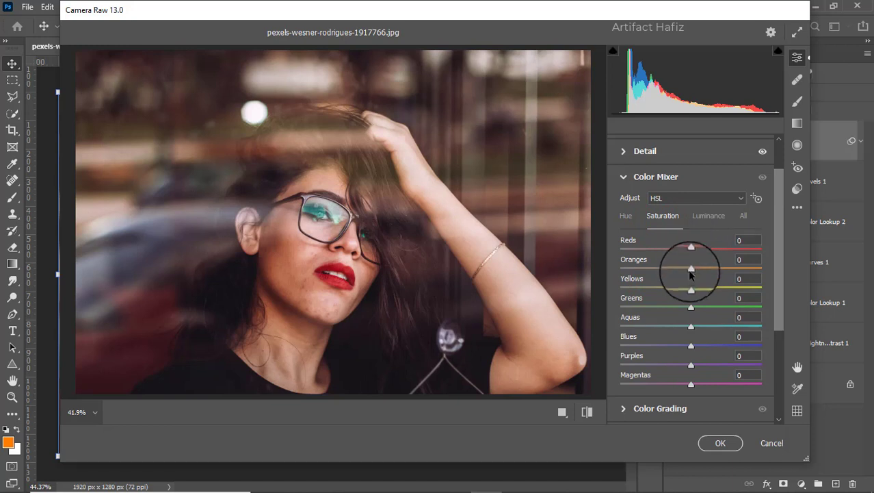
pyautogui.moveTo(691, 288); pyautogui.dragTo(696, 384)
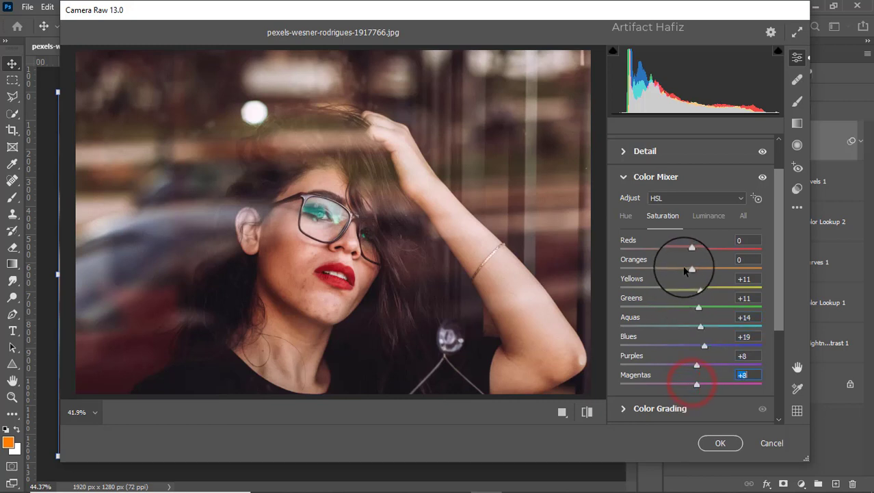
pyautogui.moveTo(692, 248)
pyautogui.mouseDown()
pyautogui.moveTo(662, 249)
pyautogui.moveTo(680, 251)
pyautogui.mouseUp()
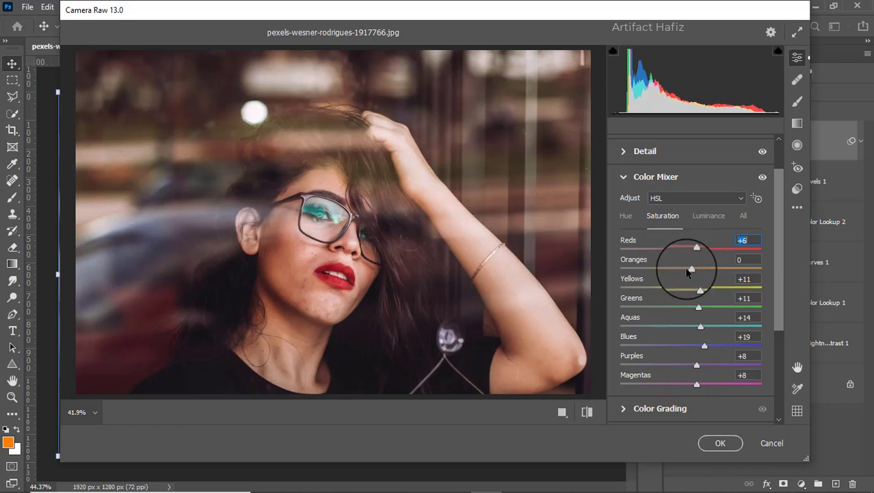
pyautogui.moveTo(703, 283); pyautogui.dragTo(683, 254)
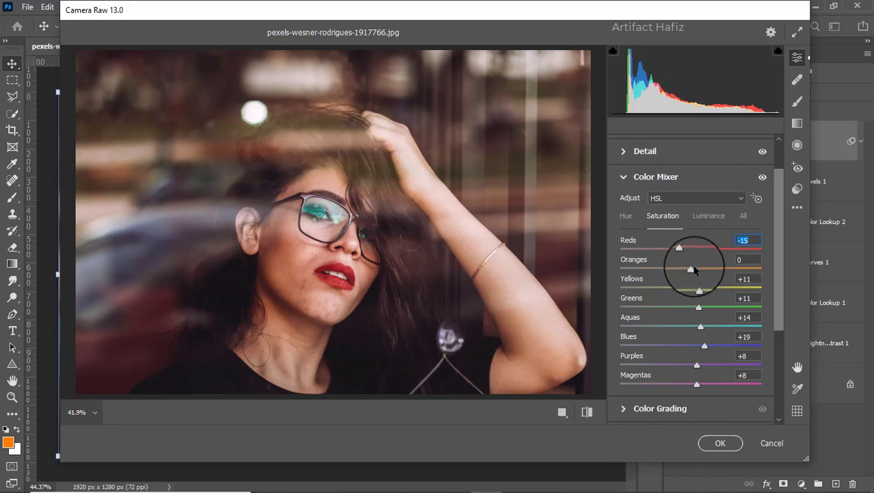
# Step: Set the Oranges luminance to +2 in the Color Mixer and readjust the Reds saturation to -1
pyautogui.click(705, 216)
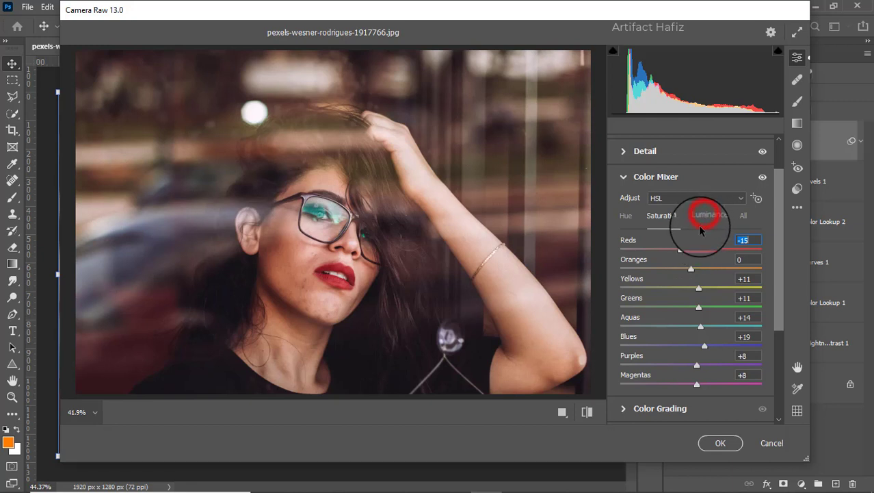
pyautogui.moveTo(689, 271)
pyautogui.mouseDown()
pyautogui.moveTo(709, 272)
pyautogui.moveTo(695, 274)
pyautogui.mouseUp()
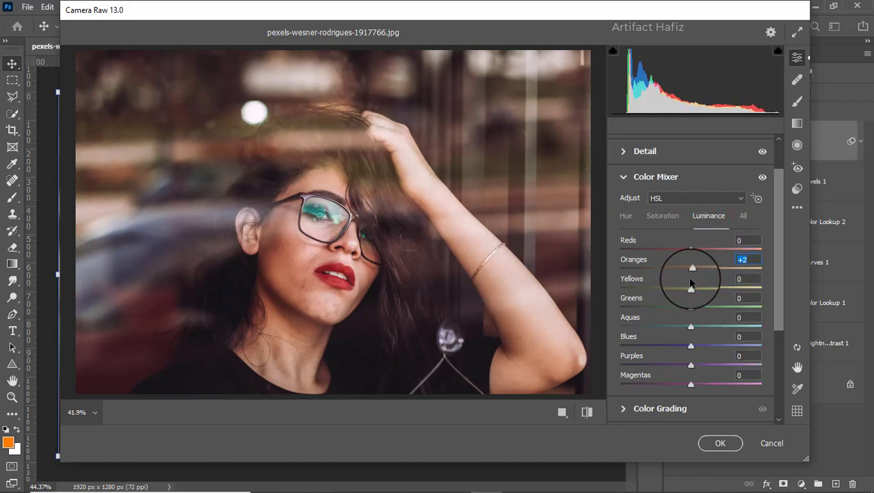
pyautogui.moveTo(690, 249)
pyautogui.mouseDown()
pyautogui.moveTo(723, 250)
pyautogui.moveTo(675, 253)
pyautogui.moveTo(722, 253)
pyautogui.moveTo(649, 253)
pyautogui.moveTo(693, 259)
pyautogui.mouseUp()
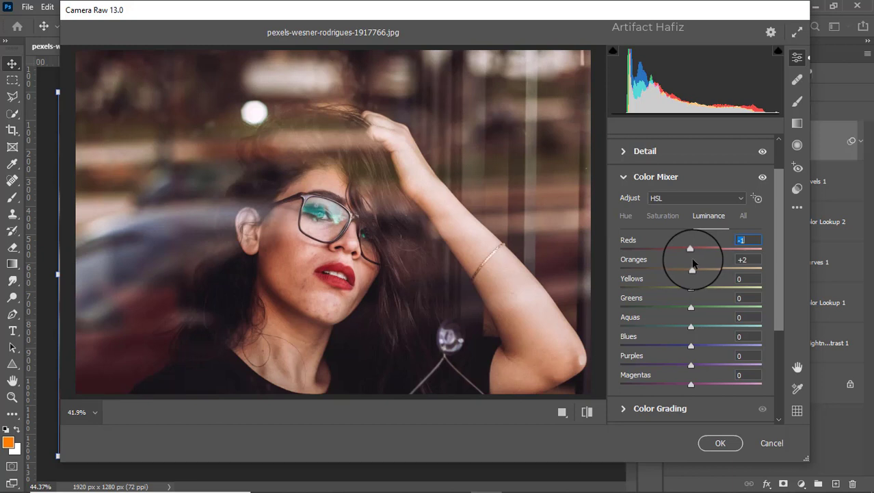
pyautogui.click(662, 216)
pyautogui.moveTo(682, 250)
pyautogui.mouseDown()
pyautogui.moveTo(701, 255)
pyautogui.moveTo(689, 254)
pyautogui.mouseUp()
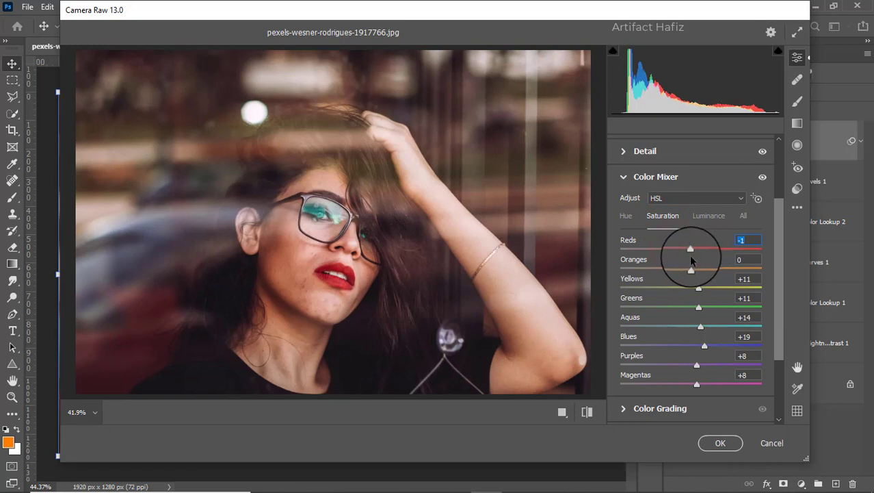
# Step: Set the Color Mixer luminance to Yellows +14, Greens +11, Aquas +12, Blues +18 and Purples +16, and raise Magentas slightly
pyautogui.click(697, 217)
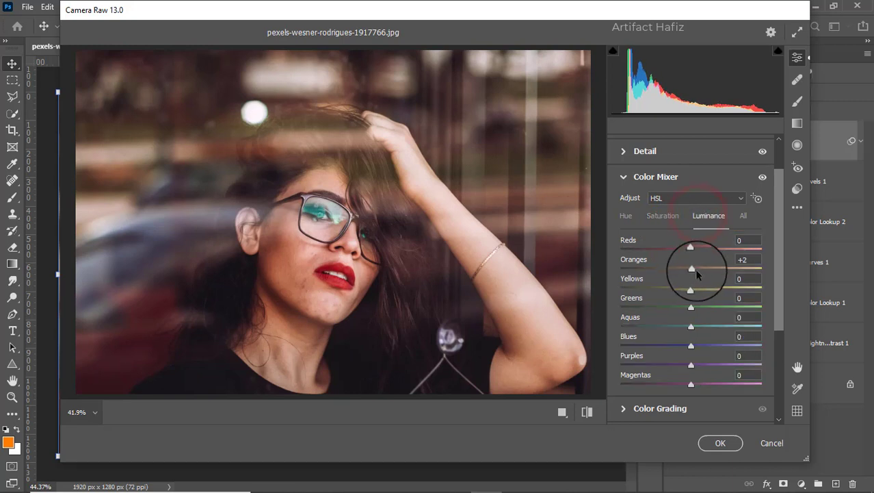
pyautogui.moveTo(691, 288); pyautogui.dragTo(705, 352)
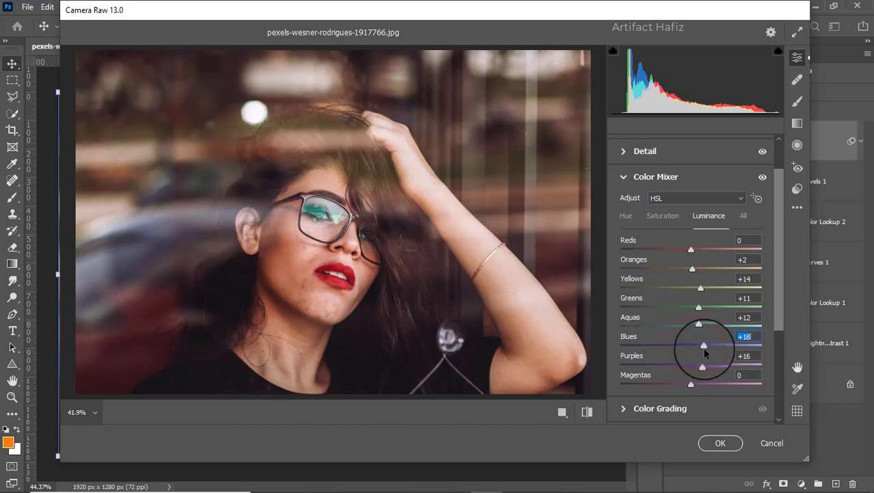
pyautogui.moveTo(691, 384); pyautogui.dragTo(697, 384)
# Step: Shift the Color Mixer hue of both Blues and Aquas to -100
pyautogui.click(625, 215)
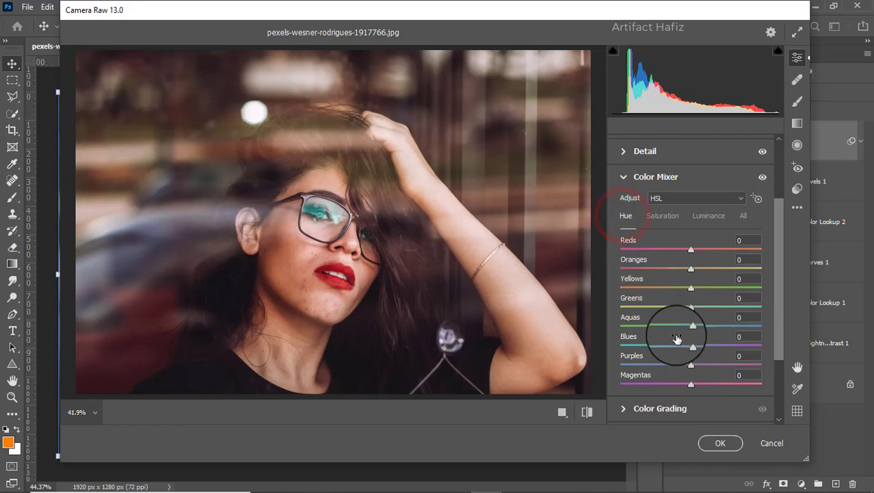
pyautogui.moveTo(690, 349); pyautogui.dragTo(619, 350)
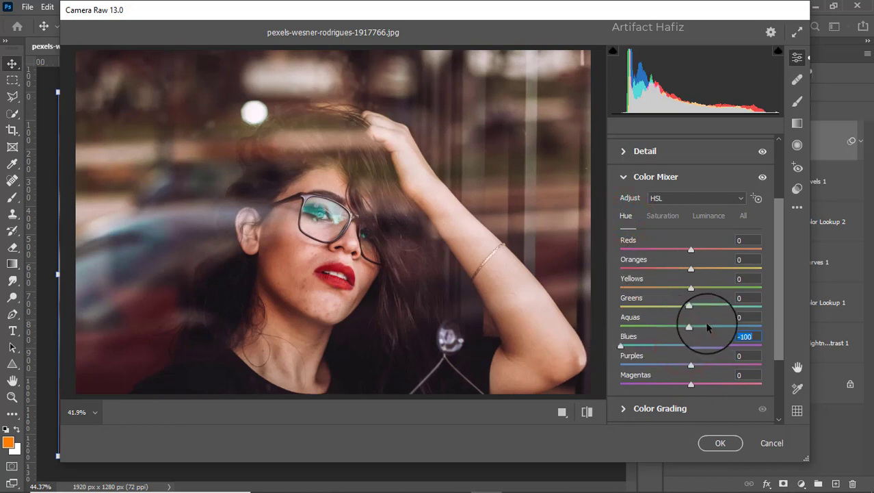
pyautogui.moveTo(690, 324); pyautogui.dragTo(566, 323)
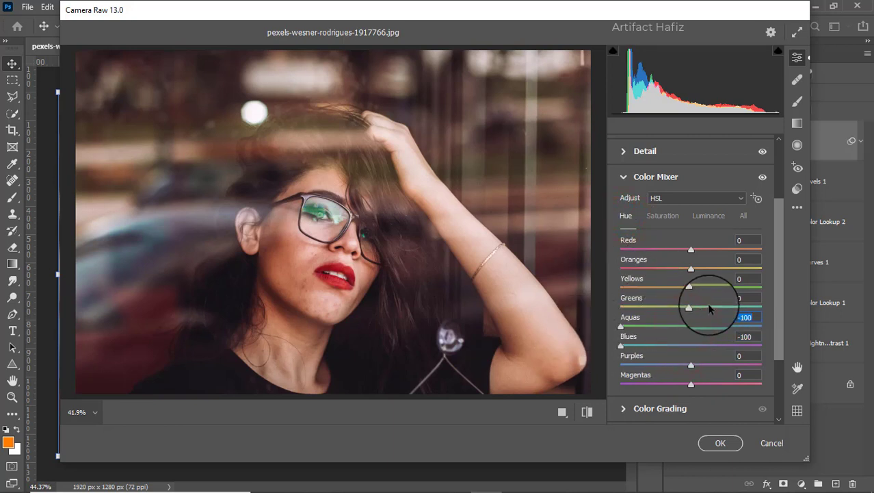
# Step: Color grade the shadows to hue 271, saturation 9, the highlights to hue 63, saturation 9, and the midtones to hue 36, saturation 13
pyautogui.scroll(-1, 709, 308)
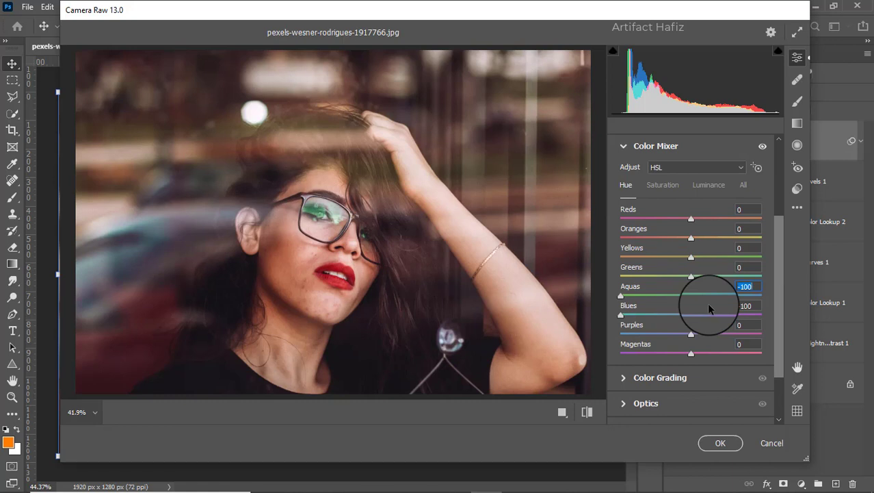
pyautogui.scroll(-2, 709, 308)
pyautogui.click(659, 316)
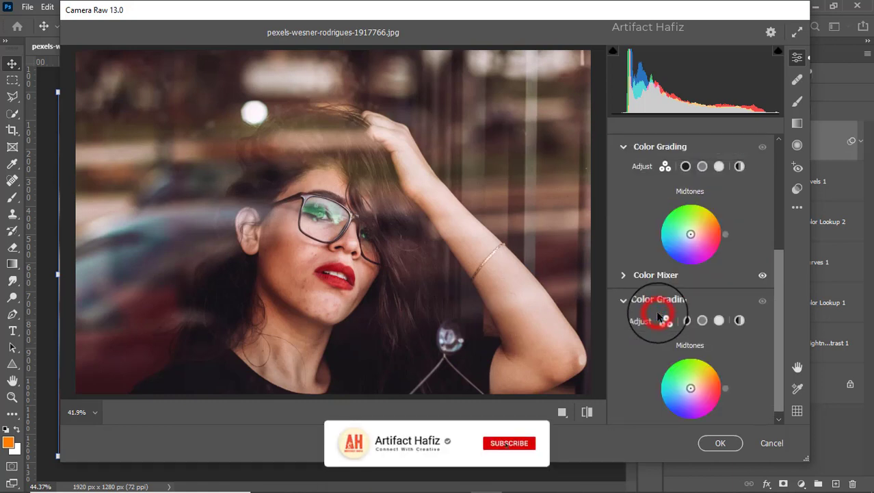
pyautogui.moveTo(654, 335)
pyautogui.mouseDown()
pyautogui.moveTo(621, 321)
pyautogui.moveTo(639, 286)
pyautogui.moveTo(666, 302)
pyautogui.moveTo(595, 377)
pyautogui.moveTo(664, 420)
pyautogui.moveTo(718, 390)
pyautogui.moveTo(728, 248)
pyautogui.moveTo(700, 239)
pyautogui.moveTo(594, 251)
pyautogui.moveTo(730, 249)
pyautogui.moveTo(577, 371)
pyautogui.moveTo(683, 370)
pyautogui.moveTo(643, 390)
pyautogui.moveTo(643, 402)
pyautogui.moveTo(656, 400)
pyautogui.mouseUp()
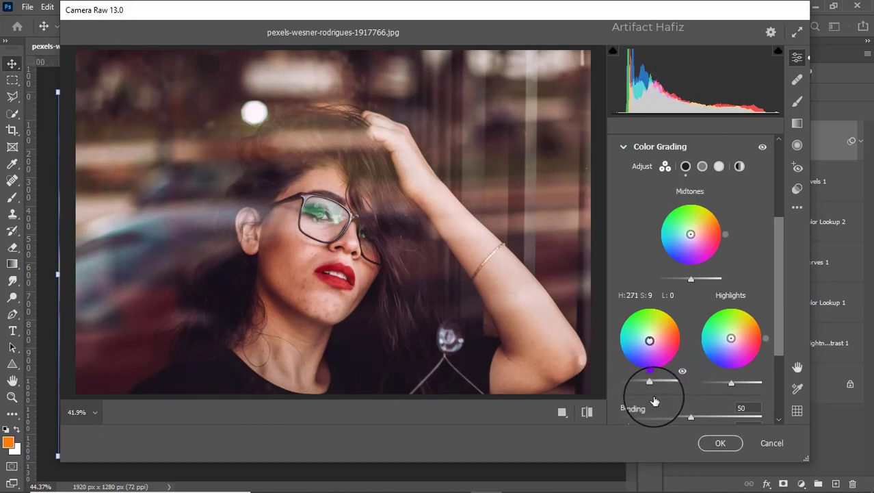
pyautogui.moveTo(729, 342); pyautogui.dragTo(692, 278)
pyautogui.moveTo(729, 338); pyautogui.dragTo(765, 279)
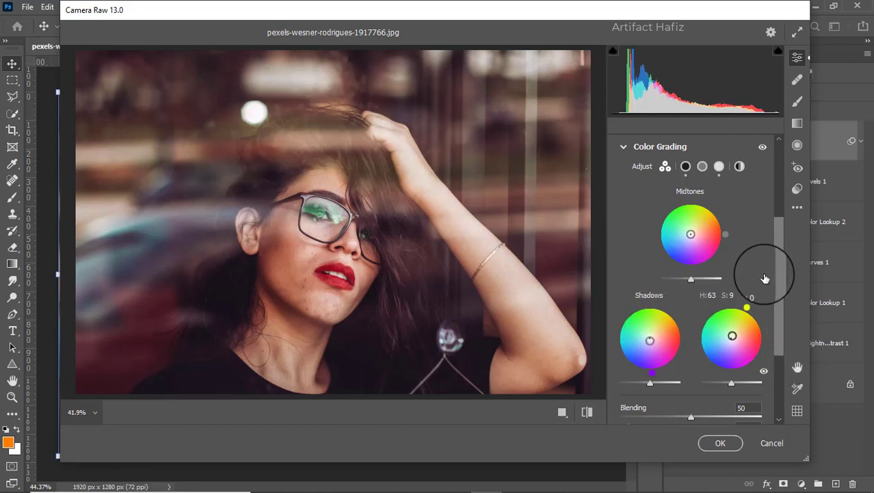
pyautogui.moveTo(692, 234); pyautogui.dragTo(731, 203)
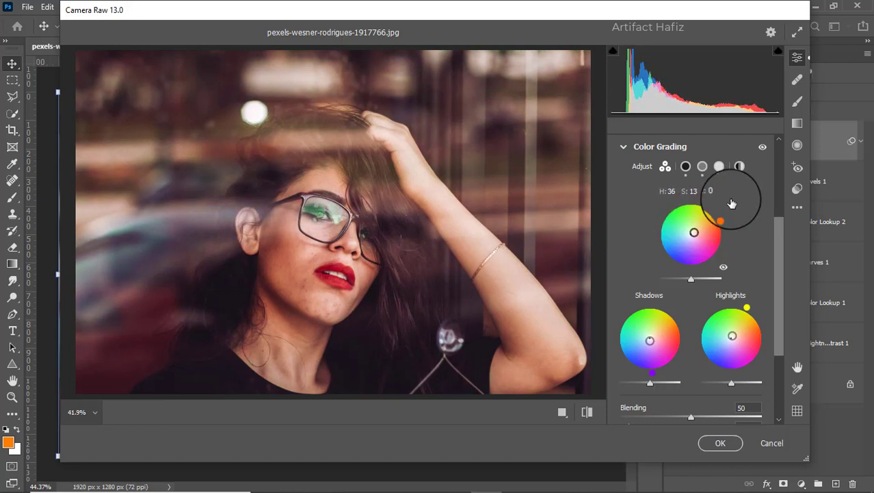
# Step: Add a slight dark vignette with the Vignetting adjustment in Effects
pyautogui.scroll(-4, 728, 201)
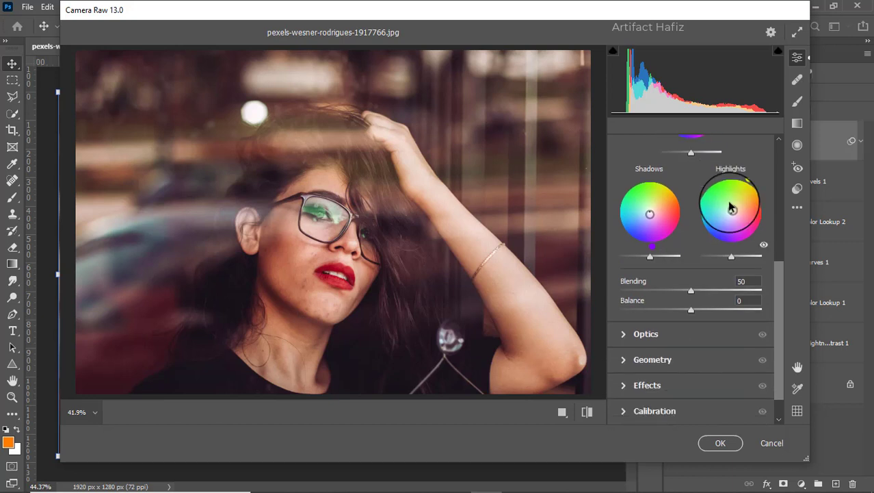
pyautogui.click(632, 387)
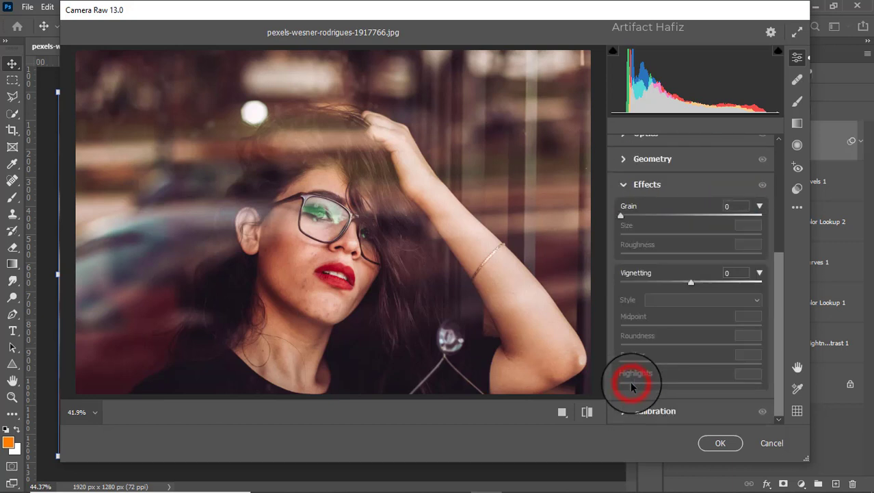
pyautogui.moveTo(691, 283); pyautogui.dragTo(687, 283)
# Step: Set the Calibration saturation to Red Primary -4, Green Primary +5 and Blue Primary +7, and apply the Camera Raw filter
pyautogui.click(641, 412)
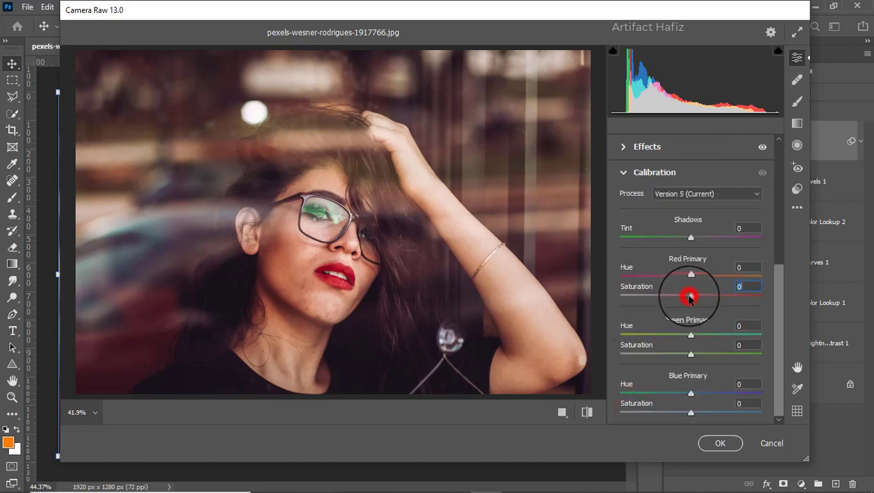
pyautogui.moveTo(691, 354); pyautogui.dragTo(695, 353)
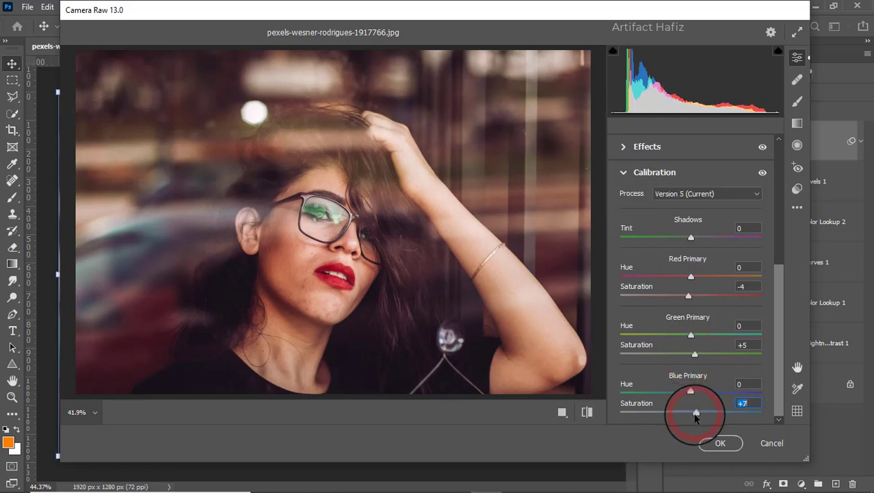
pyautogui.click(715, 442)
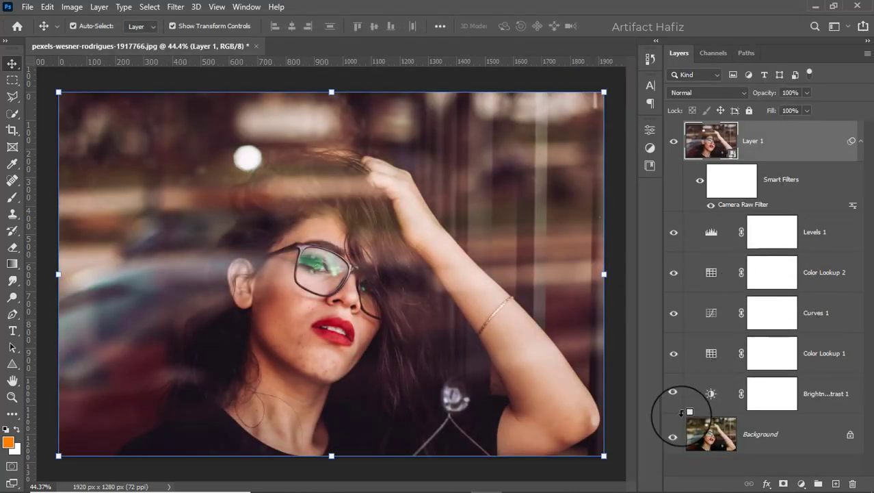
# Step: Compare before and after by toggling the visibility of all layers above the Background, leaving them all shown
pyautogui.keyDown('alt'); pyautogui.click(674, 438); pyautogui.keyUp('alt')
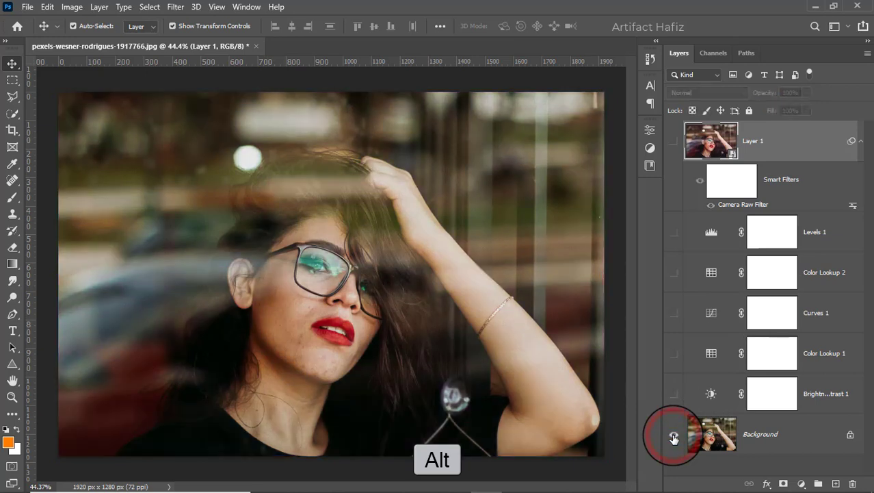
pyautogui.keyDown('alt'); pyautogui.click(673, 438); pyautogui.keyUp('alt')
pyautogui.keyDown('alt'); pyautogui.click(674, 438); pyautogui.keyUp('alt')
pyautogui.keyDown('alt'); pyautogui.click(674, 438); pyautogui.keyUp('alt')
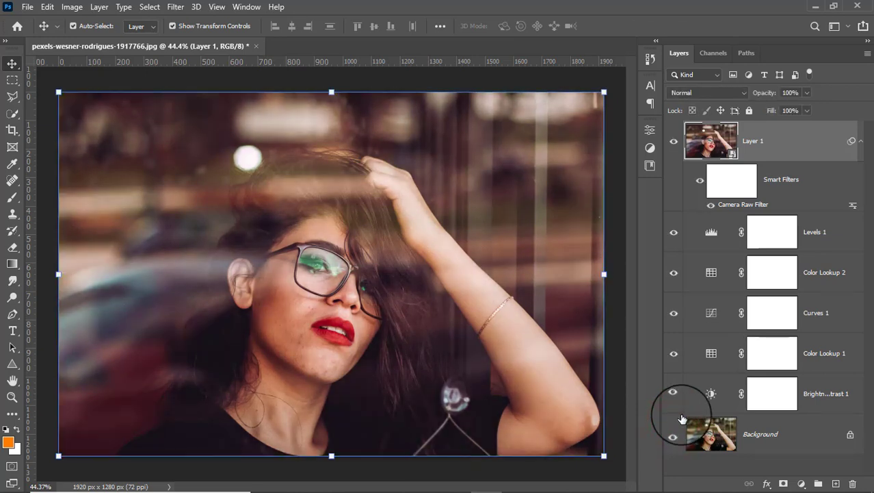